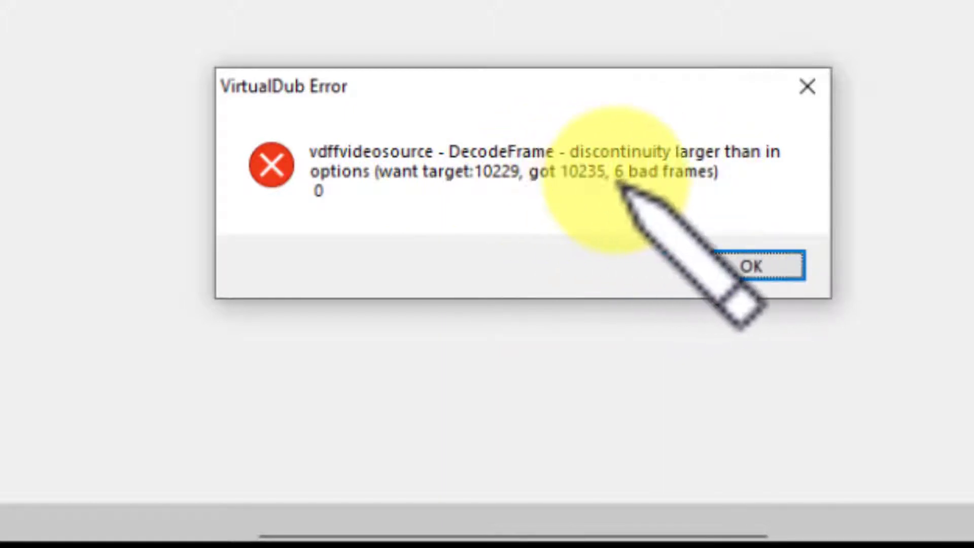
Close the DecodeFrame error screenshot so VirtualDub shows 20210628_073434.mp4 at frame 8358
click(505, 190)
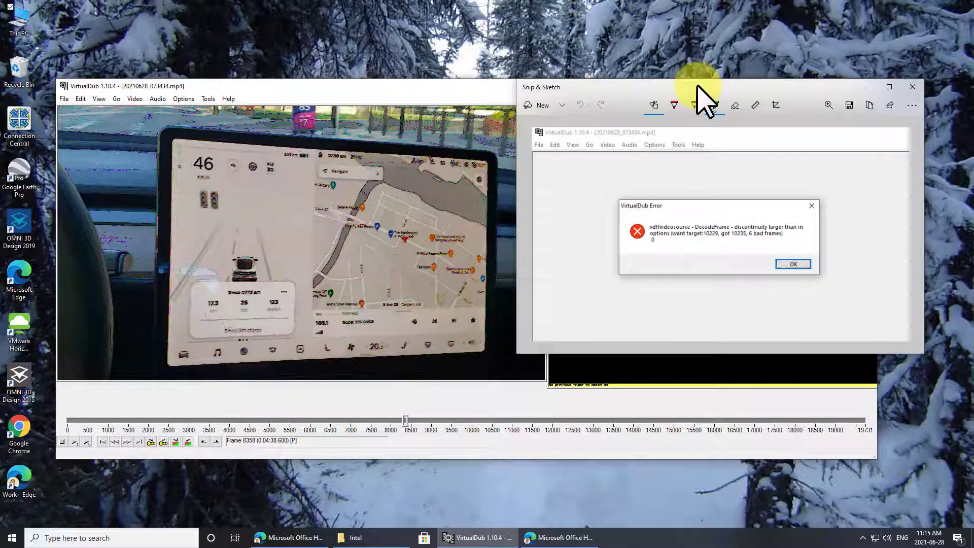
key(alt+F4)
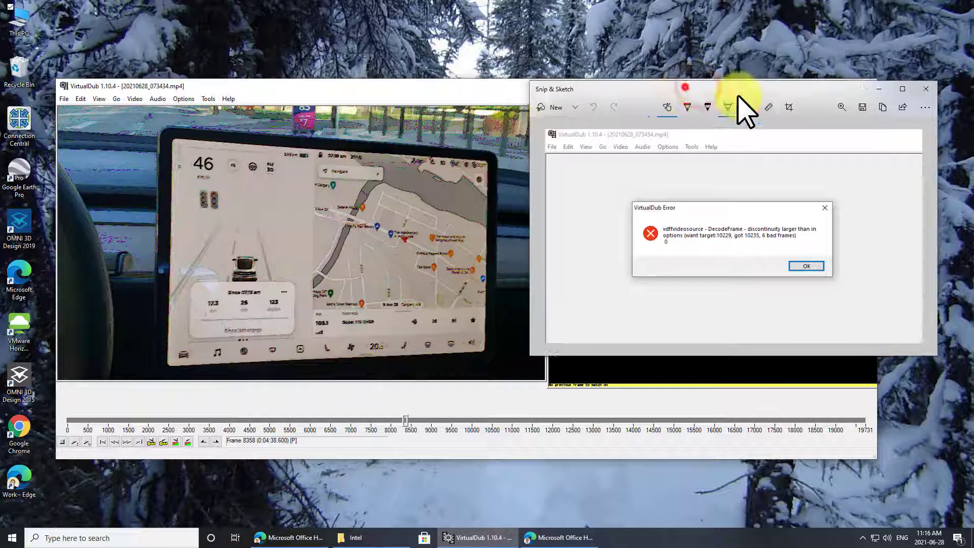
click(841, 87)
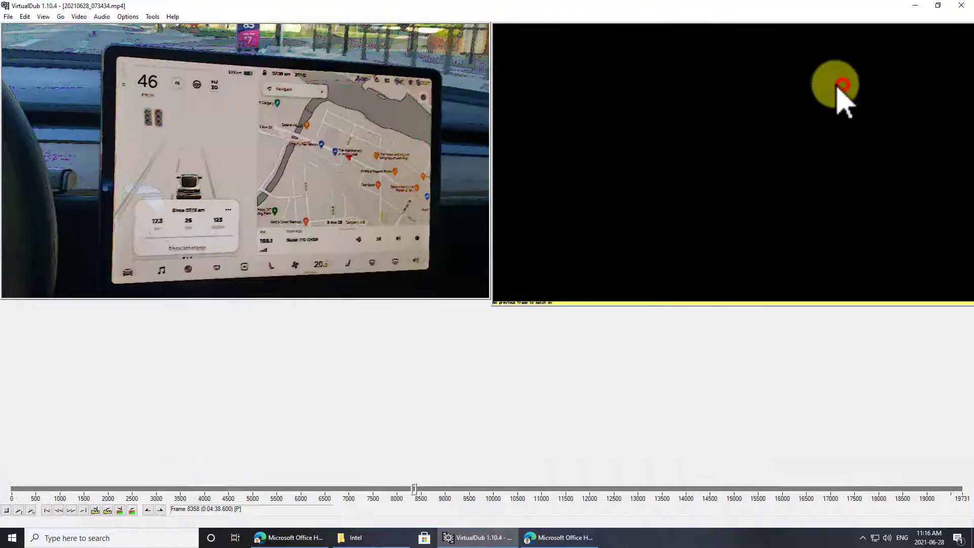
click(131, 15)
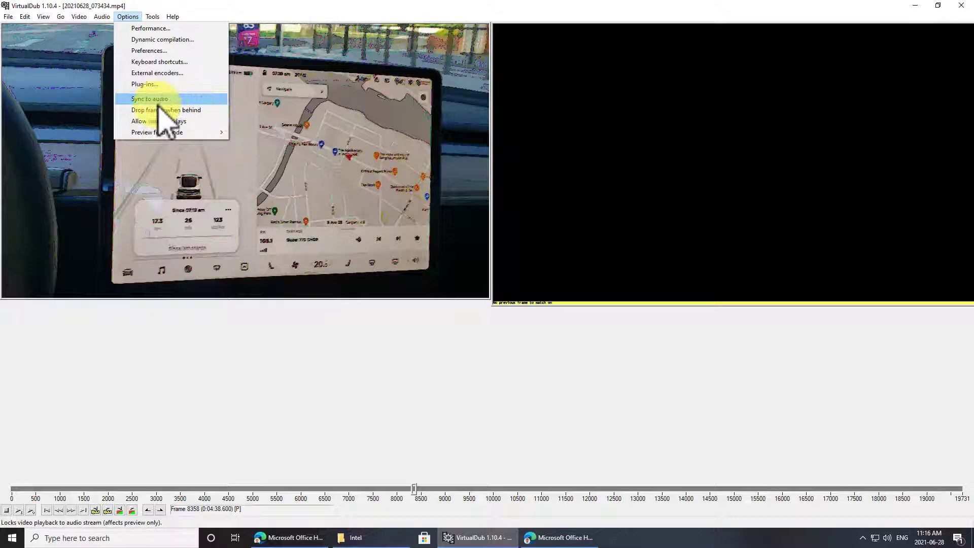
click(259, 5)
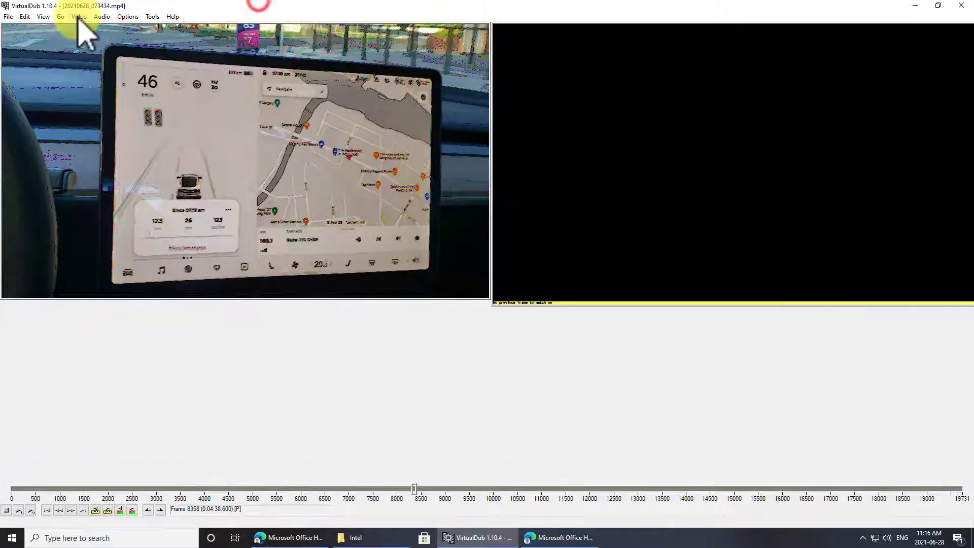
click(78, 18)
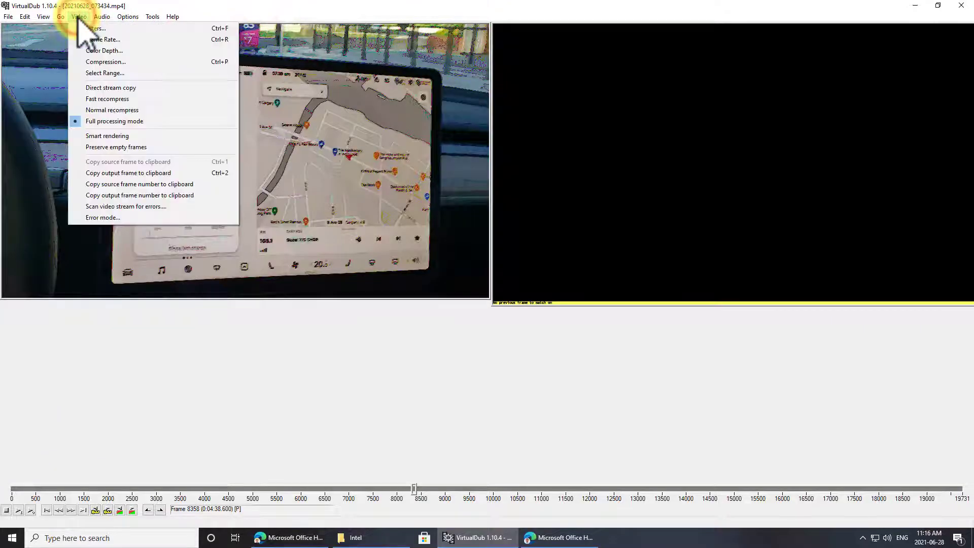
click(100, 61)
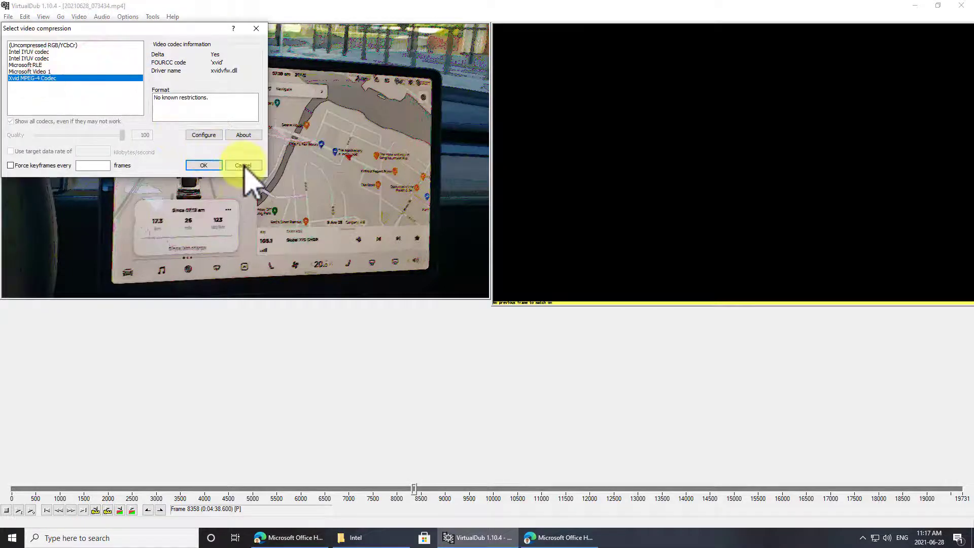
click(210, 135)
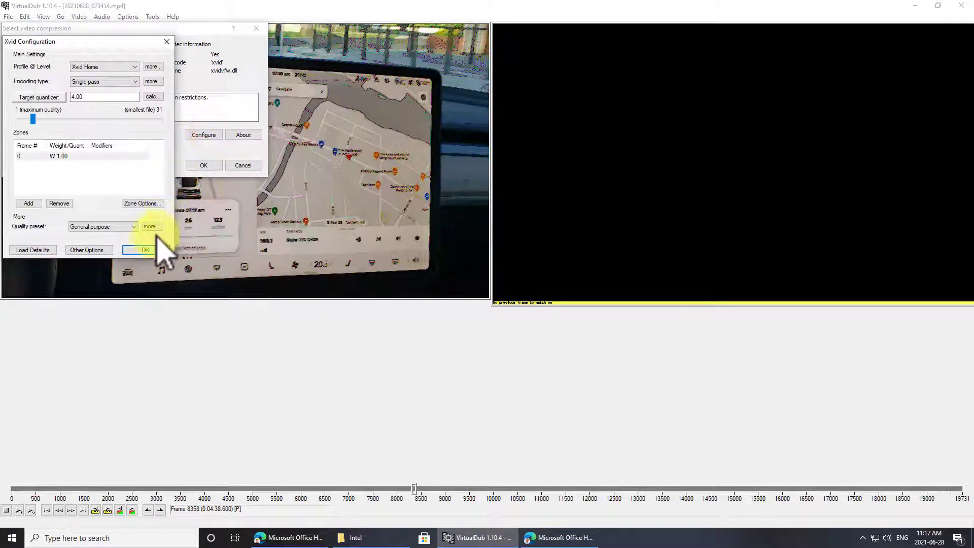
click(109, 251)
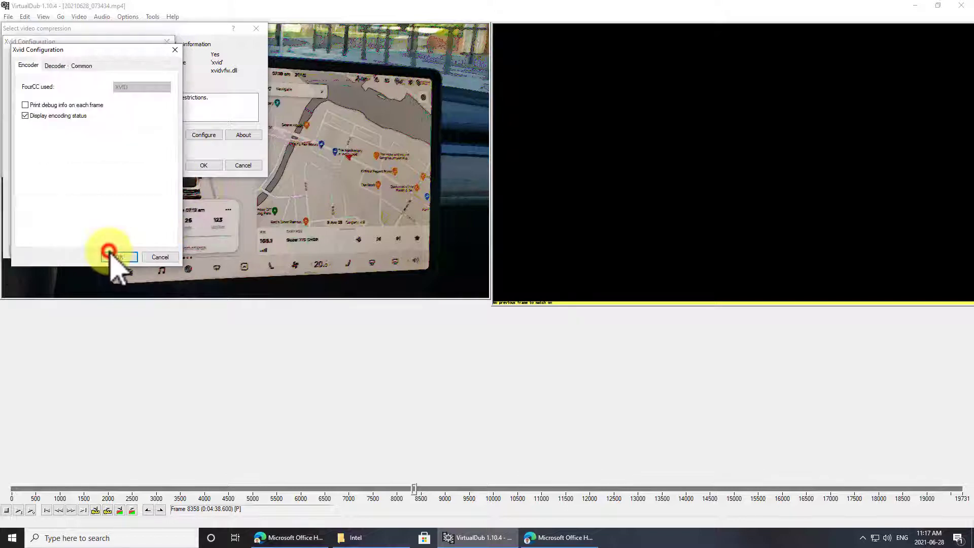
click(57, 65)
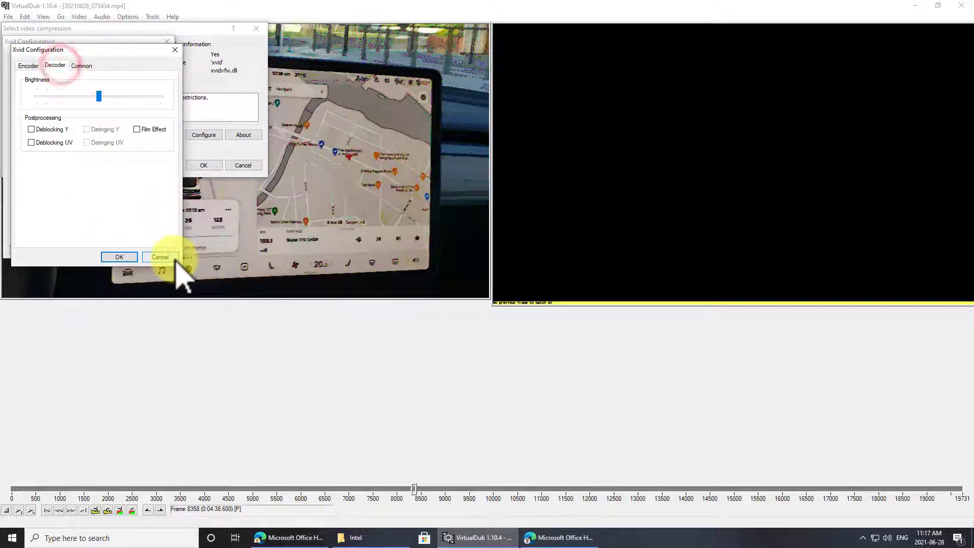
click(171, 257)
click(142, 247)
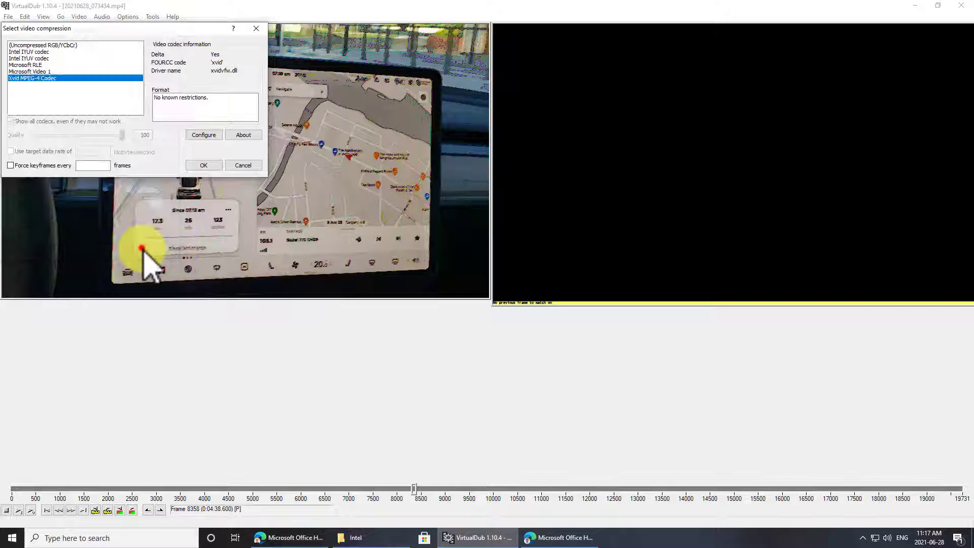
click(243, 165)
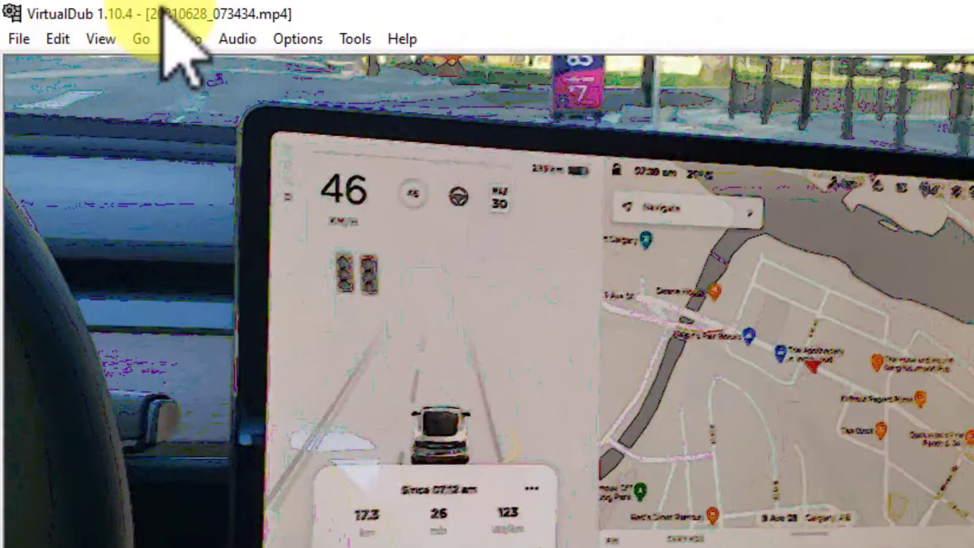
Set the Video > Select Range processing range to start 0 with a 10225-frame length
click(176, 44)
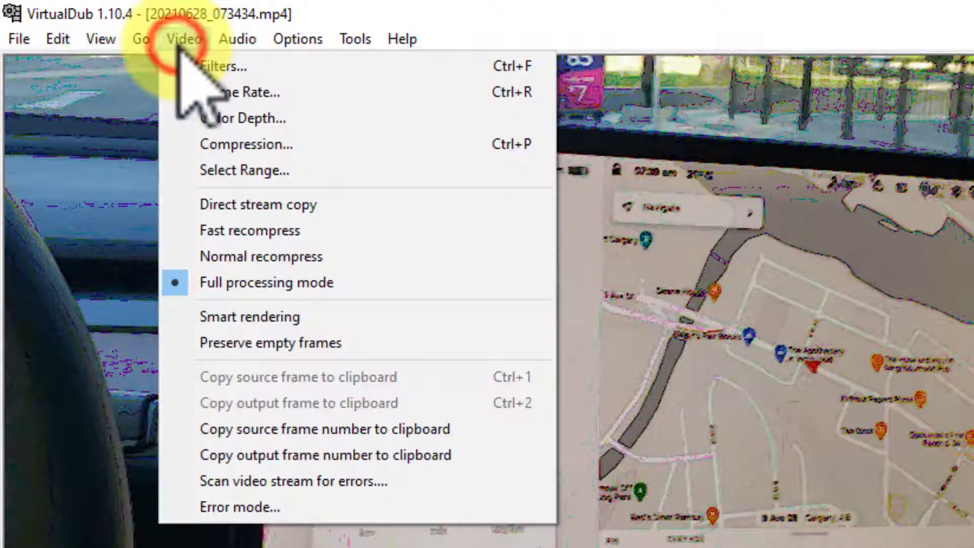
click(218, 169)
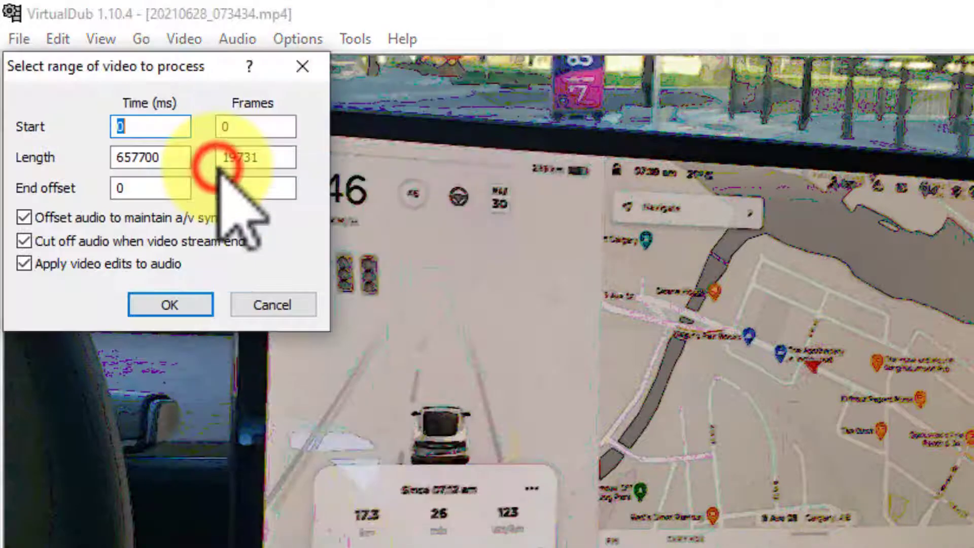
double_click(274, 127)
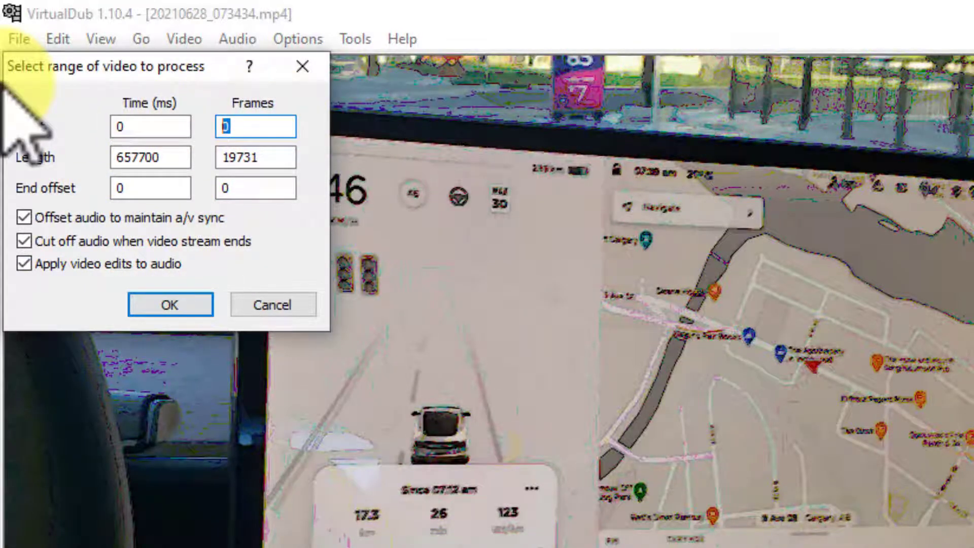
key(Tab)
key(Tab)
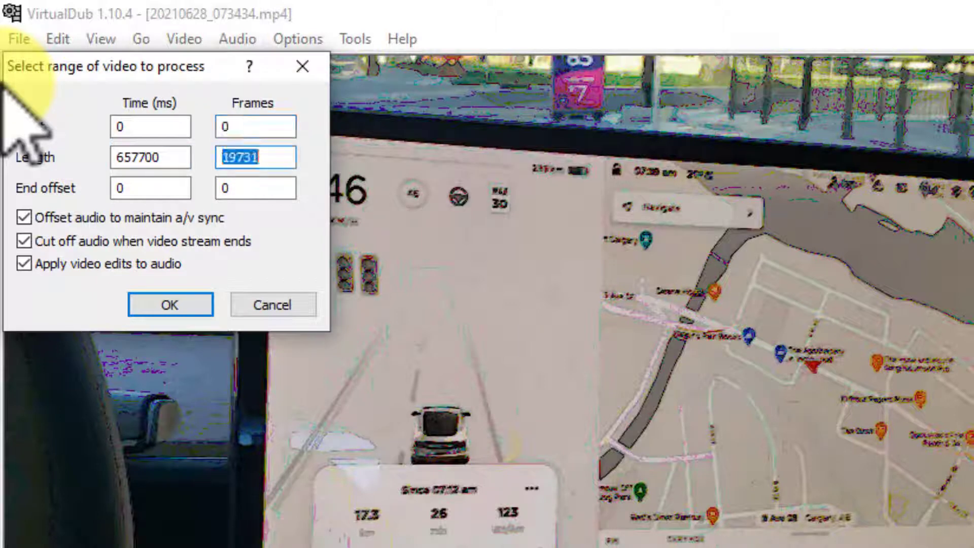
text(10)
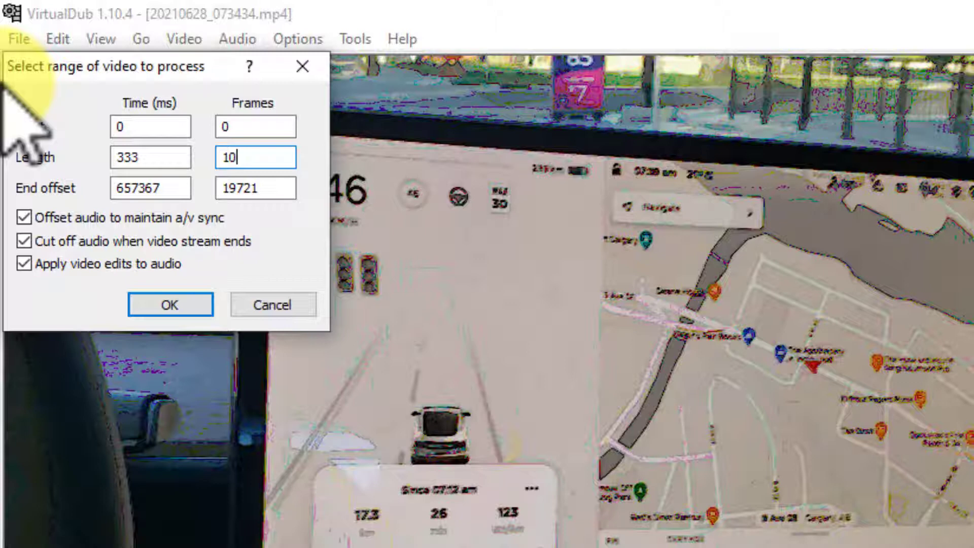
text(225)
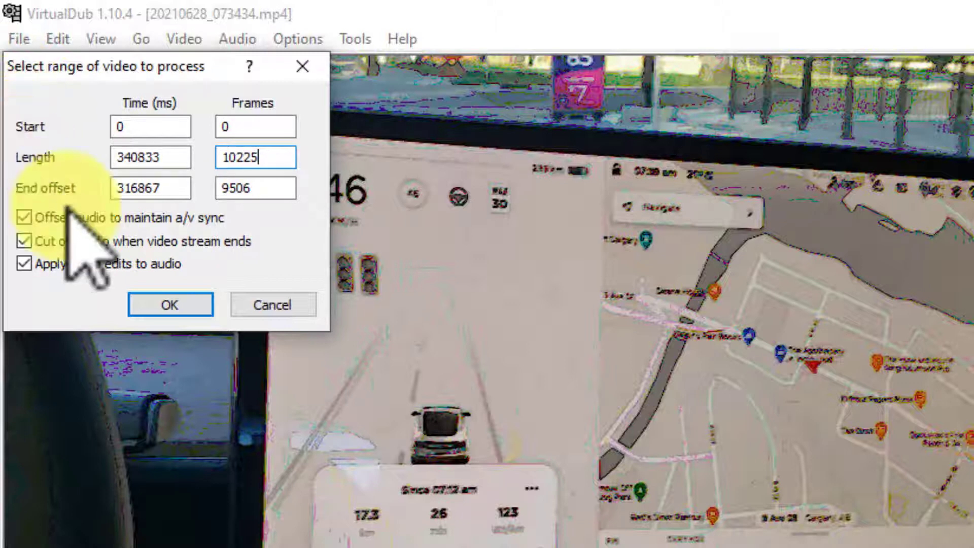
click(163, 304)
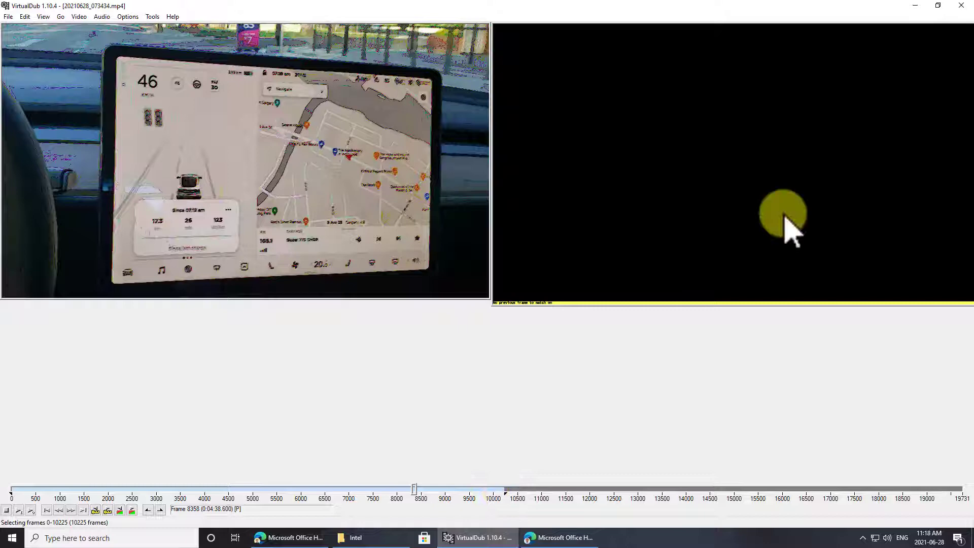
Run a video analysis pass over the 10225 frames, toggling input and output previews off and on
click(8, 17)
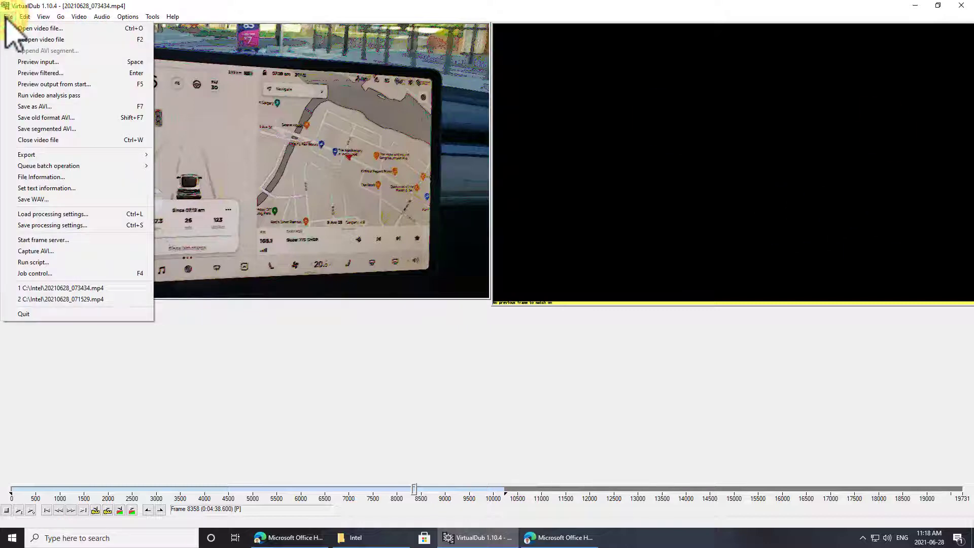
click(30, 96)
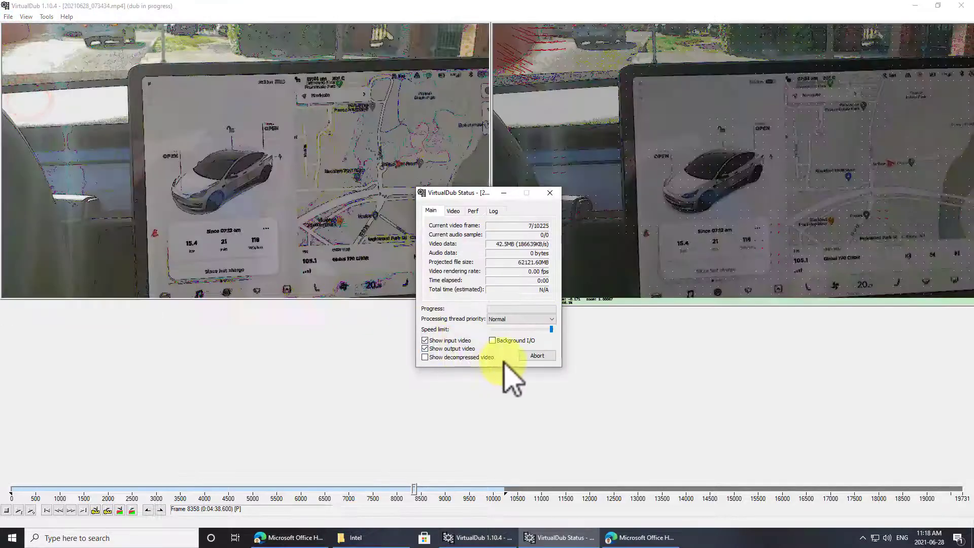
click(447, 340)
click(447, 349)
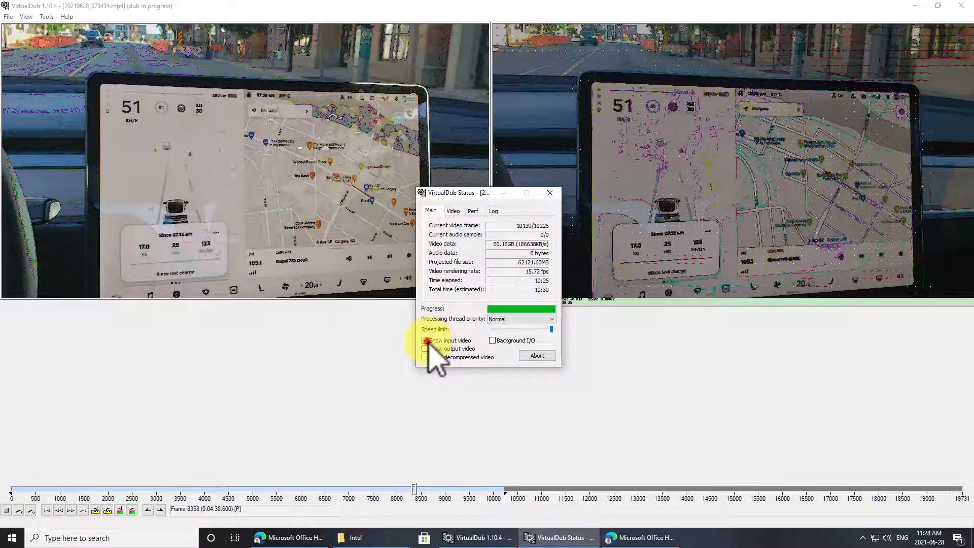
click(426, 340)
click(425, 348)
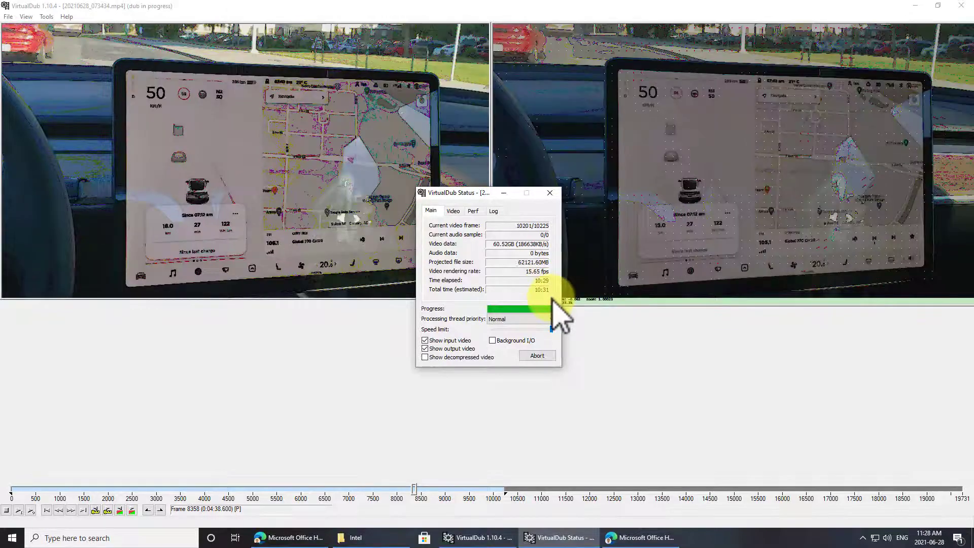
Open and dismiss the File menu, then bring up the Video processing commands
click(8, 17)
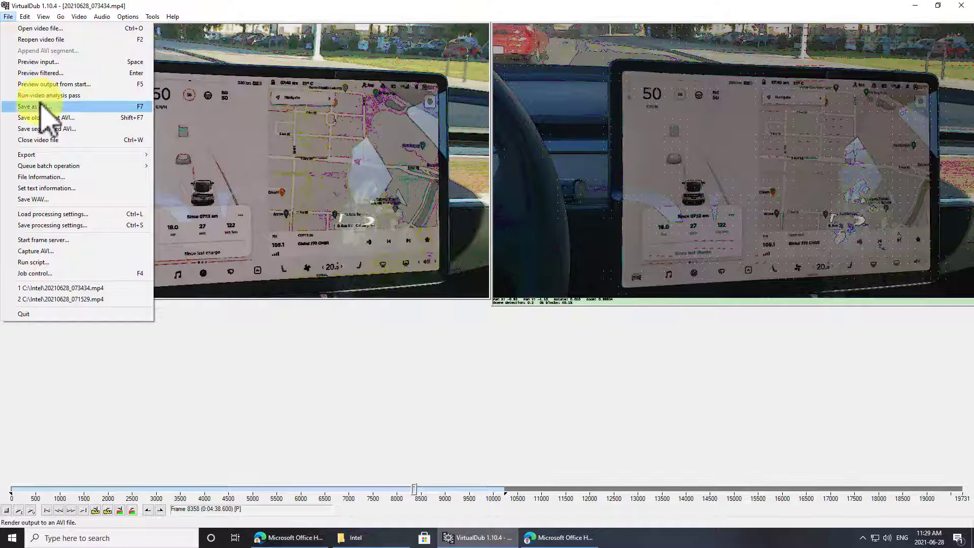
click(213, 7)
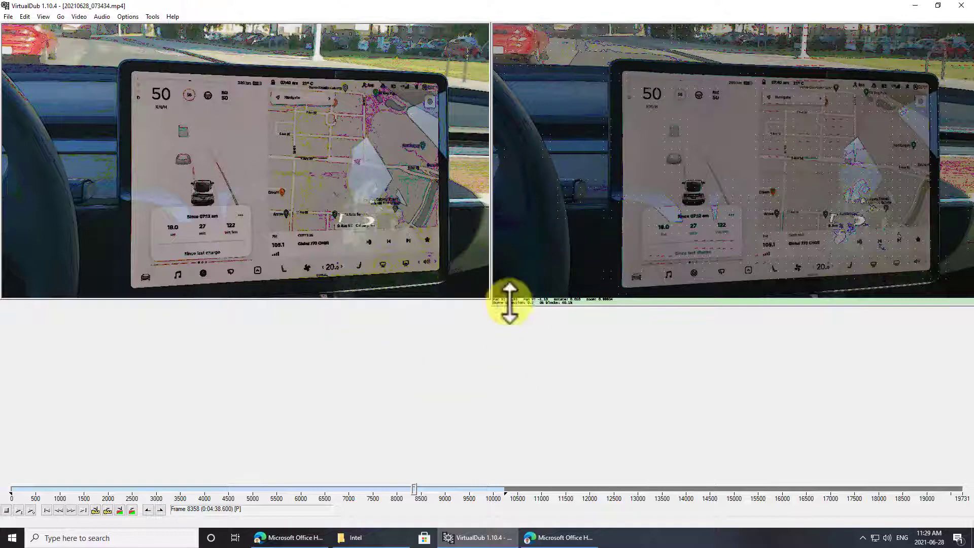
click(326, 144)
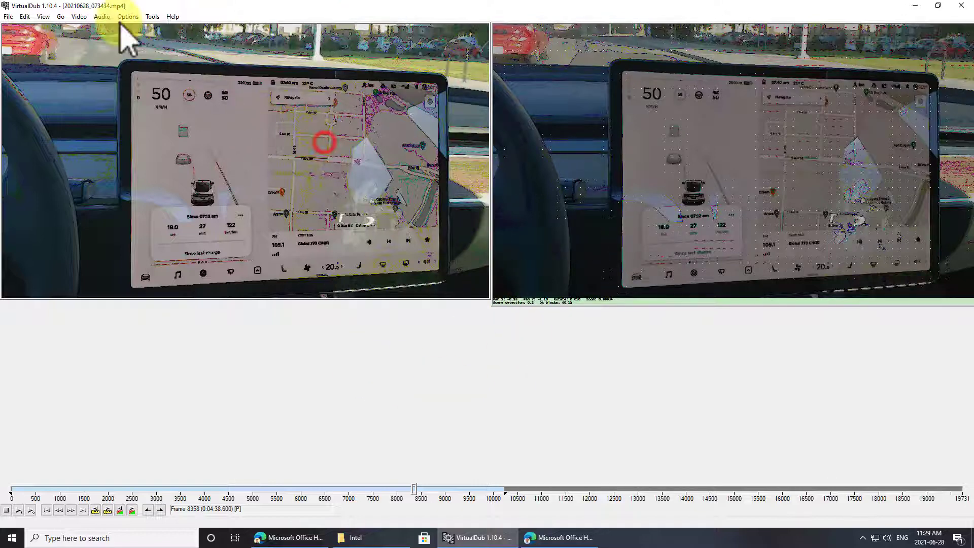
In Select Range, set the start to frame 10340 and the length to 19731 frames
click(80, 16)
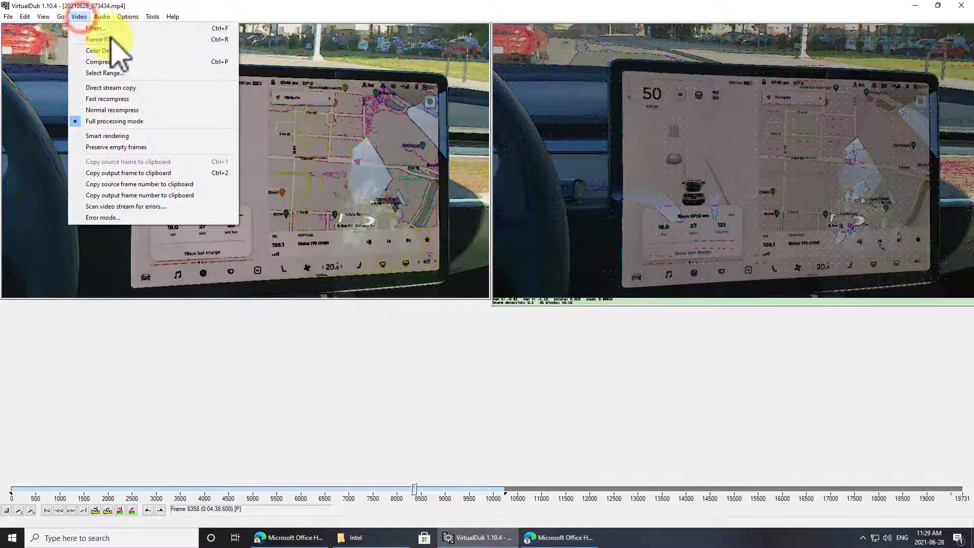
click(109, 73)
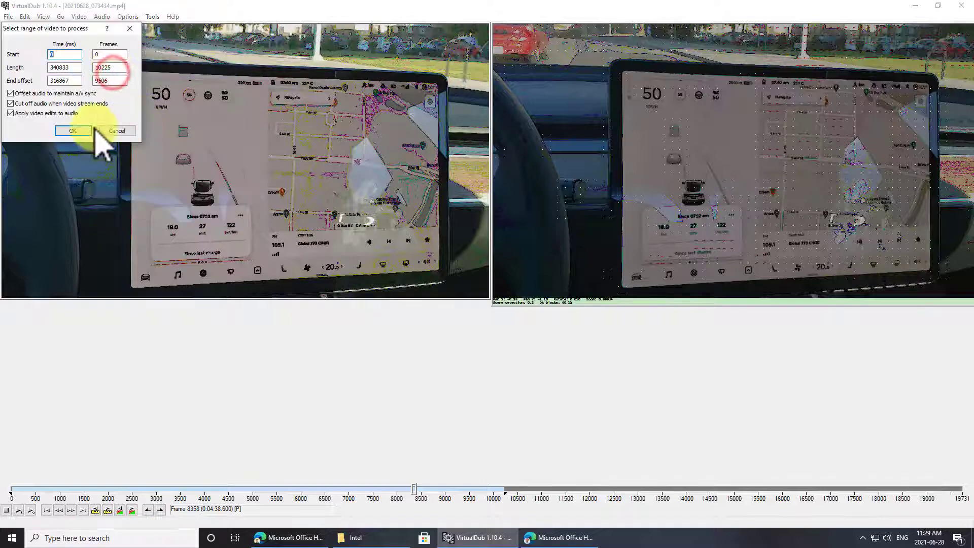
drag(121, 66, 40, 61)
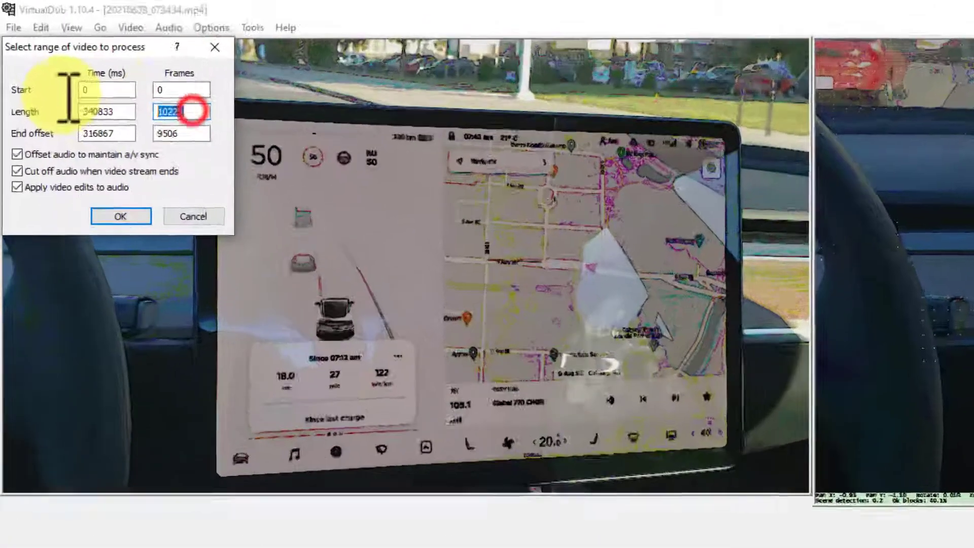
text(19721)
click(101, 56)
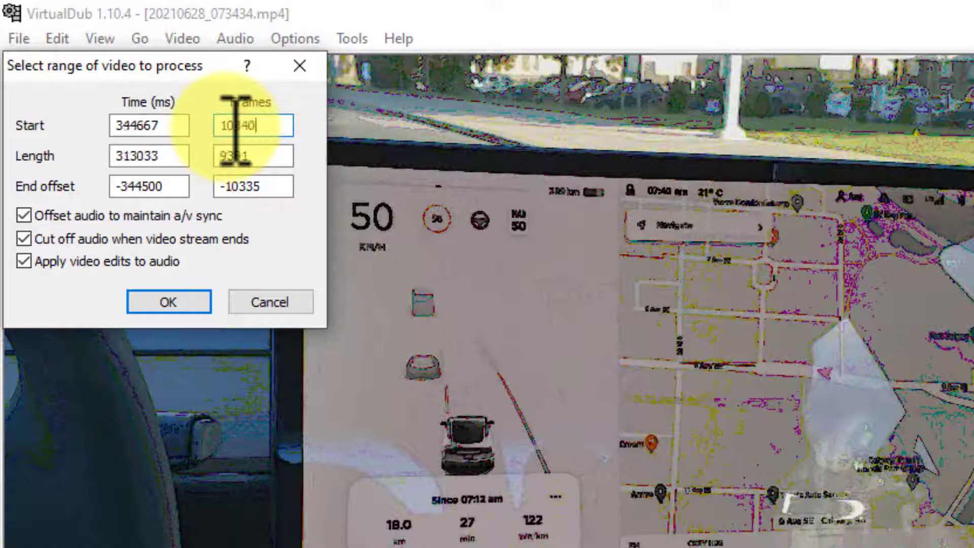
key(Tab)
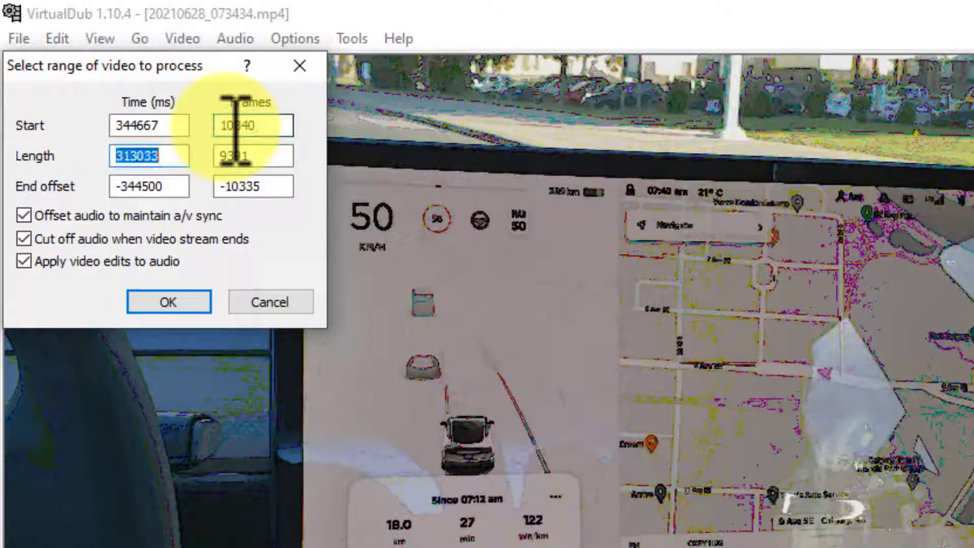
key(Tab)
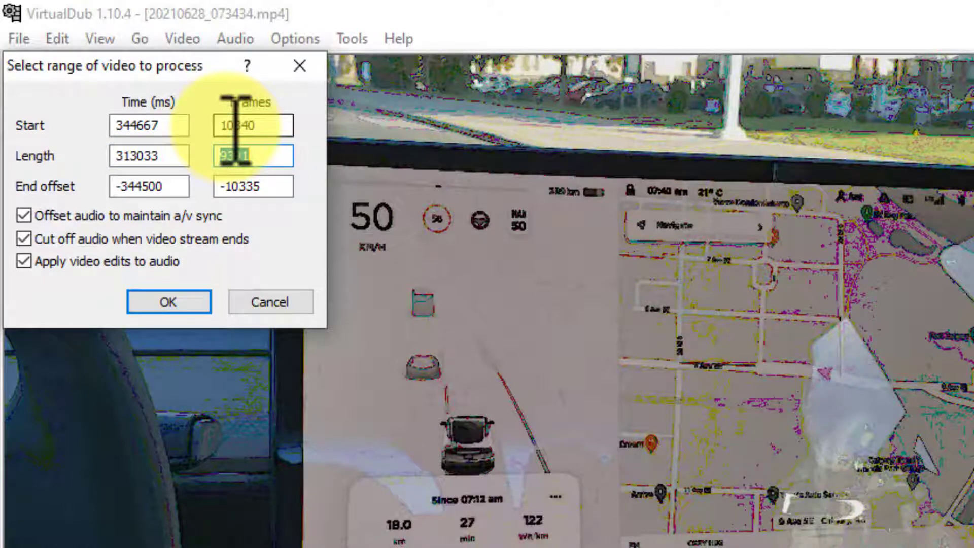
text(19731)
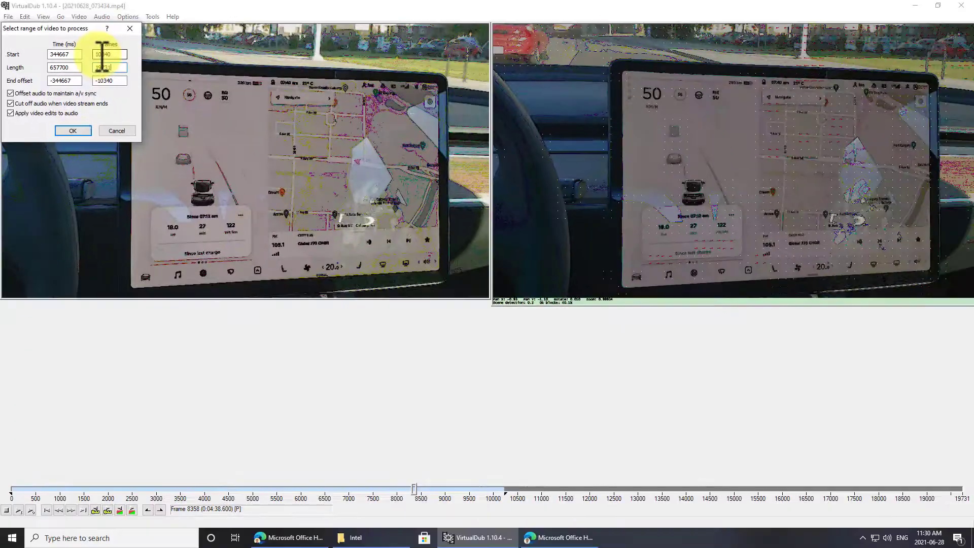